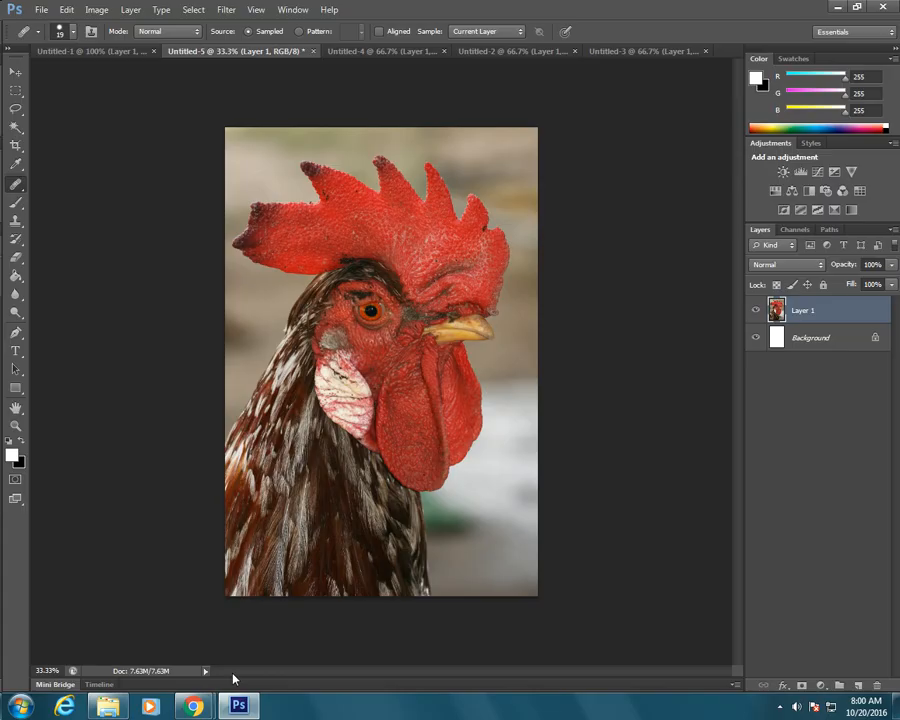
- Activate the Clone Stamp tool and duplicate Layer 1 of the rooster photo
left_click(16, 225)
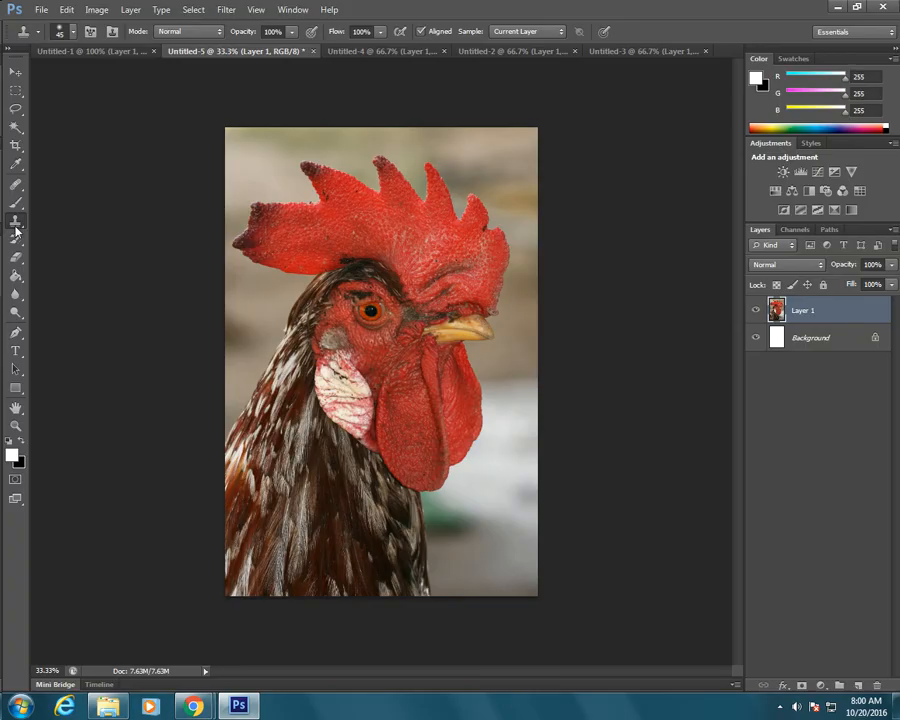
right_click(836, 312)
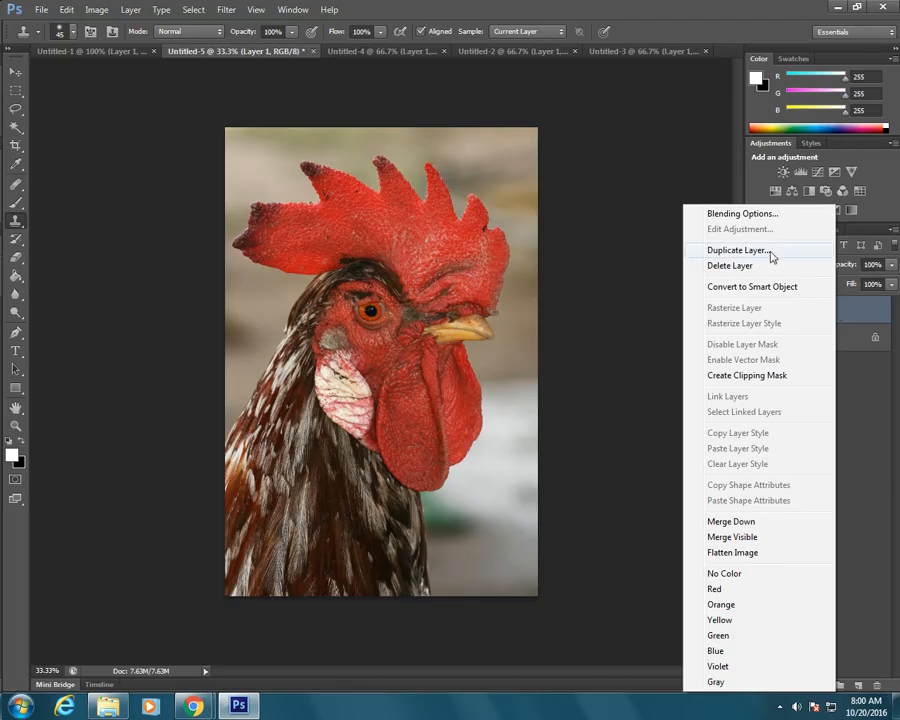
left_click(849, 315)
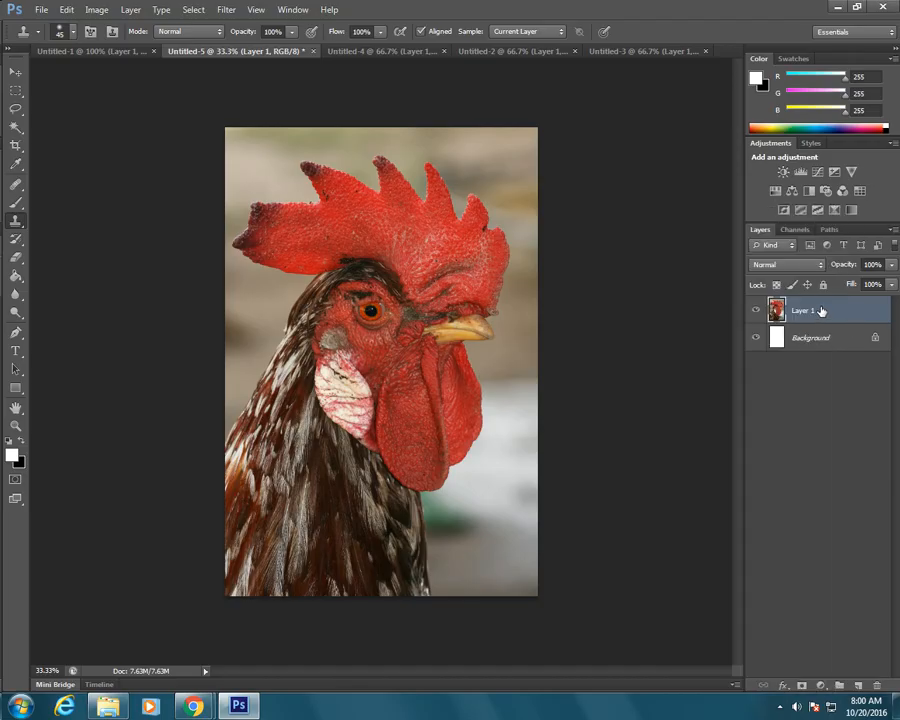
left_click_drag(821, 311, 856, 685)
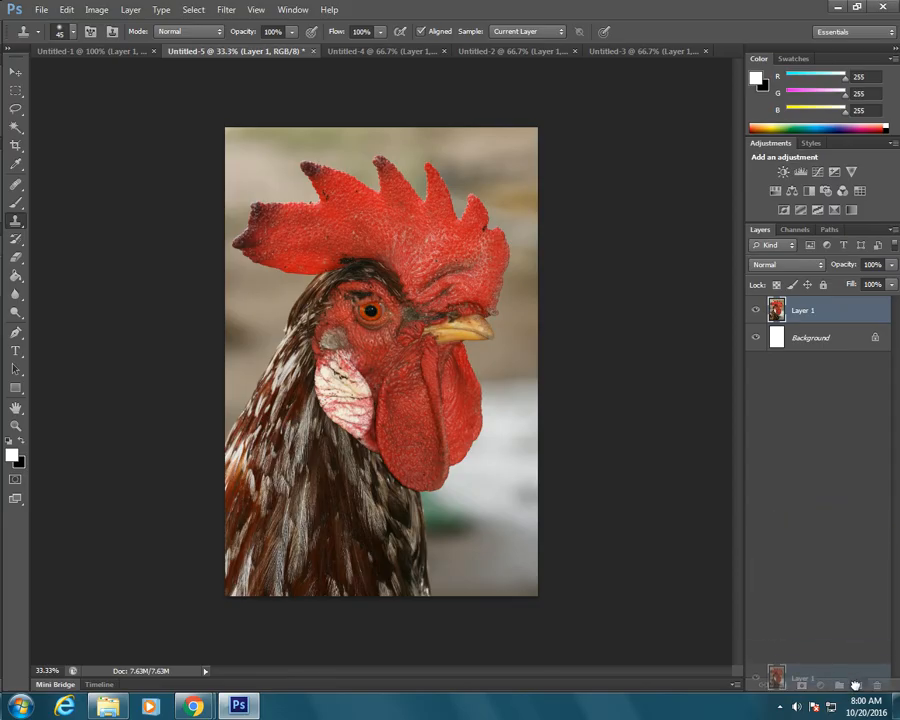
left_click_drag(856, 685, 856, 685)
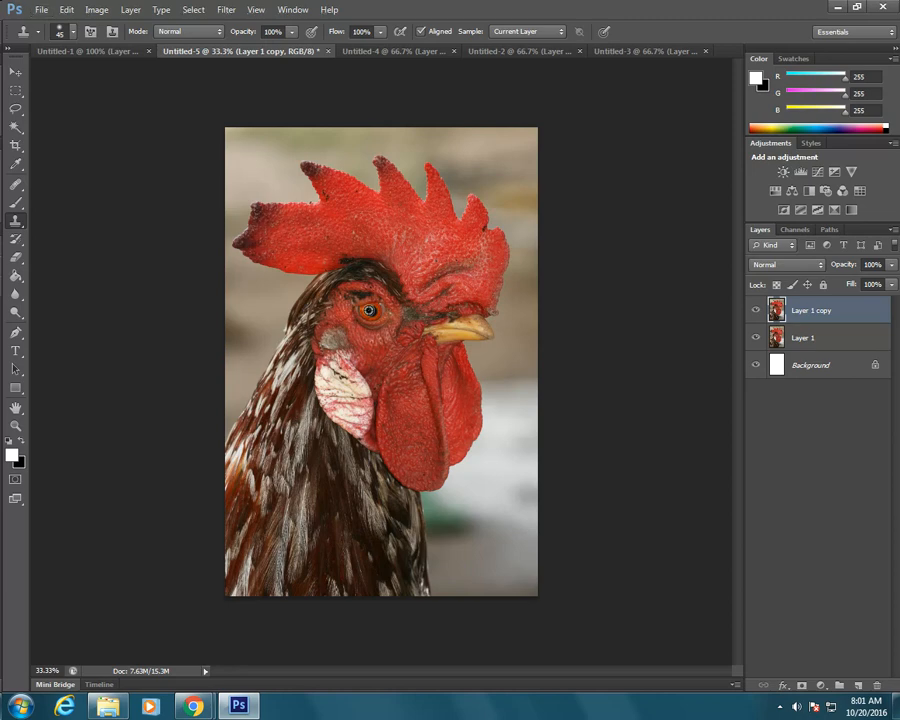
- Clone the rooster's eye onto the middle of the comb and onto the background at the photo's upper-right corner
left_click(369, 311, "alt")
left_click(392, 228)
mouse_move(392, 230)
left_mouse_down()
mouse_move(389, 218)
mouse_move(391, 233)
mouse_move(398, 216)
mouse_move(394, 226)
mouse_move(407, 218)
mouse_move(387, 236)
mouse_move(385, 217)
left_mouse_up()
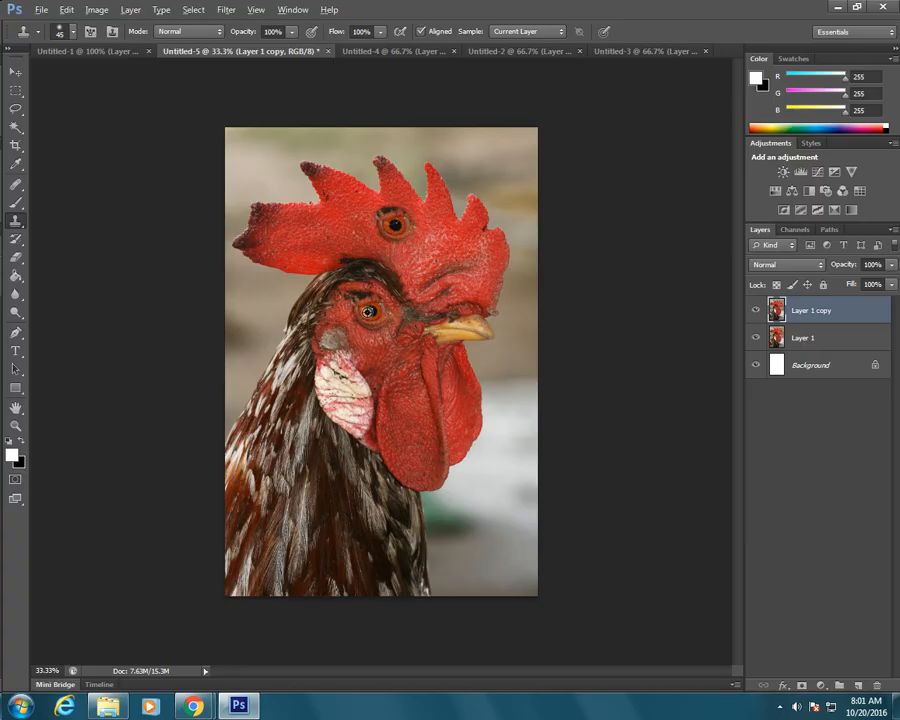
left_click(493, 155)
mouse_move(490, 163)
left_mouse_down()
mouse_move(498, 150)
mouse_move(503, 158)
mouse_move(495, 155)
mouse_move(505, 143)
mouse_move(486, 153)
mouse_move(506, 143)
mouse_move(508, 166)
mouse_move(480, 150)
left_mouse_up()
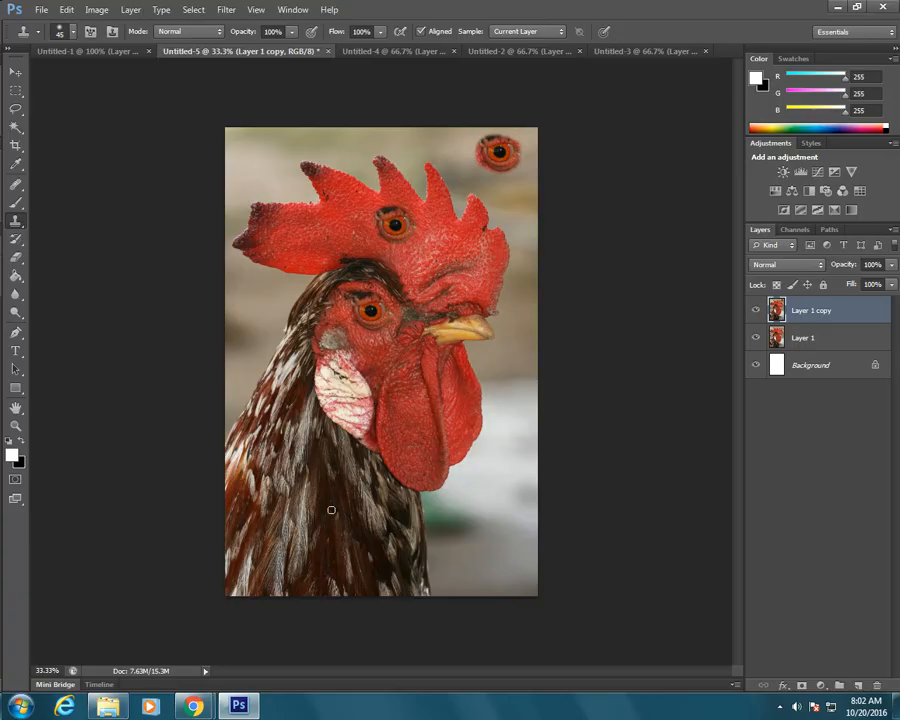
- Clone the eye onto the neck feathers and the beak onto the edge of the wattle below the original beak
mouse_move(333, 504)
left_mouse_down()
mouse_move(322, 483)
mouse_move(356, 506)
mouse_move(326, 504)
mouse_move(339, 483)
mouse_move(354, 501)
mouse_move(321, 509)
mouse_move(314, 500)
mouse_move(337, 487)
mouse_move(331, 507)
left_mouse_up()
left_click(478, 421)
mouse_move(472, 419)
left_mouse_down()
mouse_move(504, 432)
mouse_move(463, 412)
mouse_move(511, 434)
mouse_move(504, 422)
mouse_move(463, 410)
mouse_move(492, 412)
mouse_move(474, 406)
mouse_move(457, 410)
mouse_move(478, 428)
mouse_move(497, 429)
mouse_move(458, 436)
mouse_move(476, 432)
mouse_move(456, 414)
mouse_move(493, 411)
mouse_move(462, 402)
mouse_move(486, 402)
mouse_move(506, 423)
mouse_move(465, 402)
left_mouse_up()
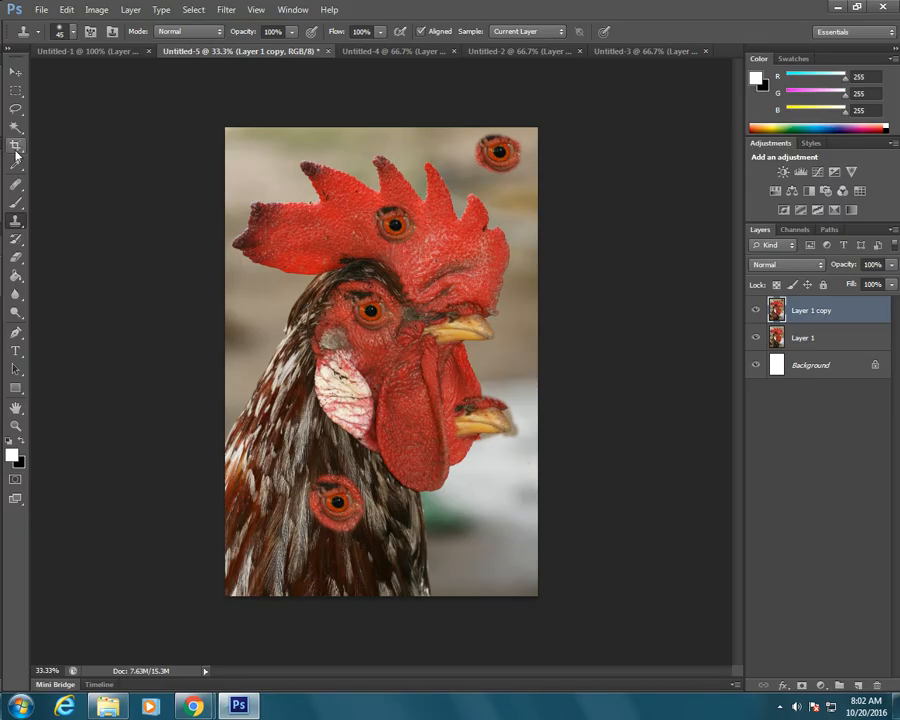
- Use the Healing Brush at size 90 to copy the rooster's eye onto the background above the comb
left_click(15, 187)
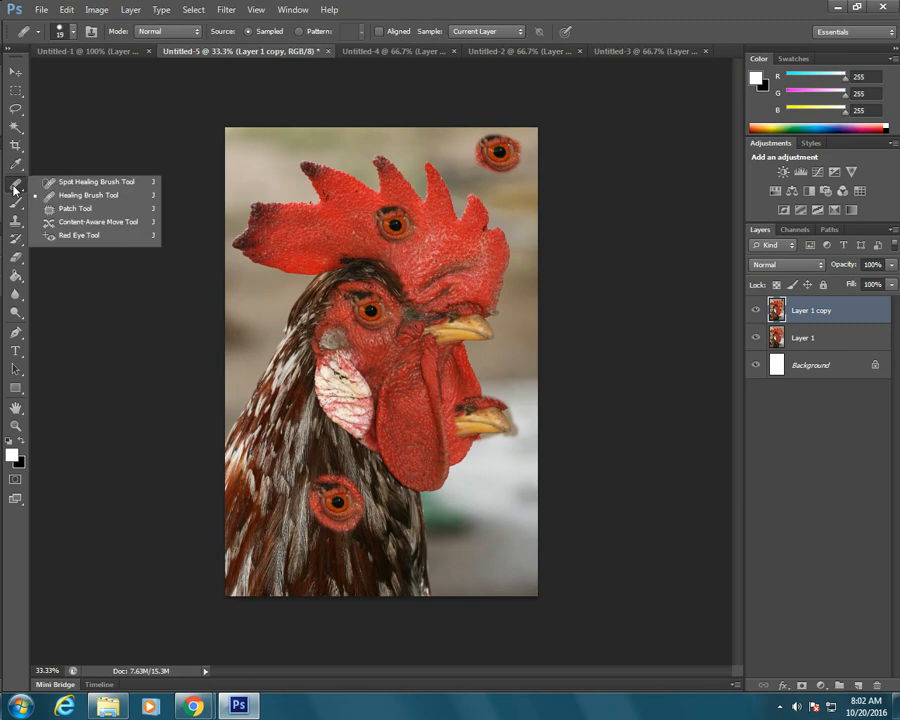
left_click(72, 197)
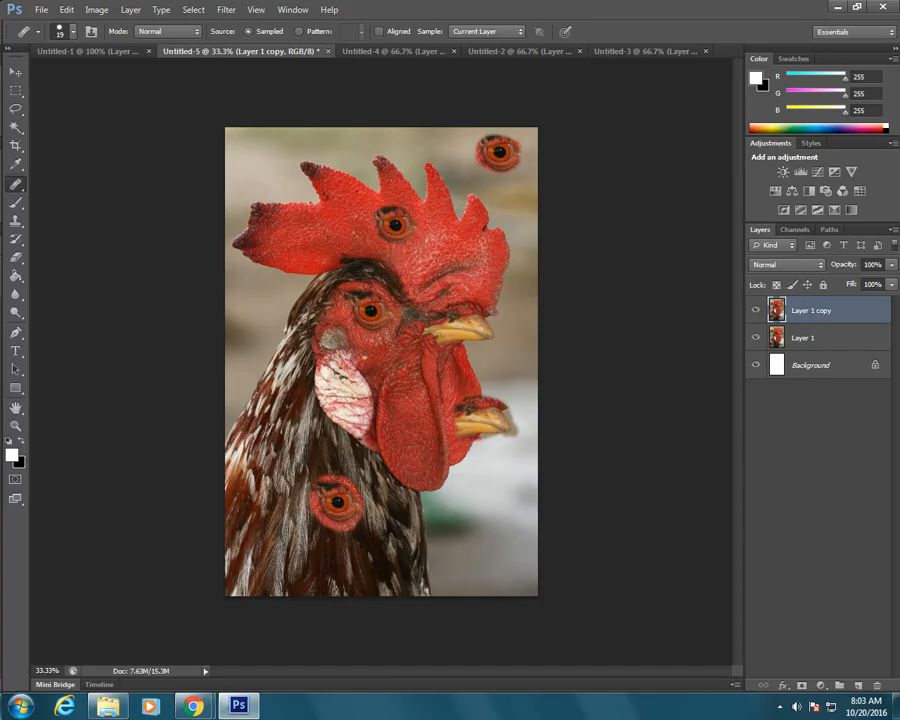
key("bracketright")
key("bracketright")
key("bracketright")
key("bracketright")
key("bracketright")
key("bracketright")
key("bracketright")
key("bracketright")
left_click(369, 312, "alt")
left_click(441, 147)
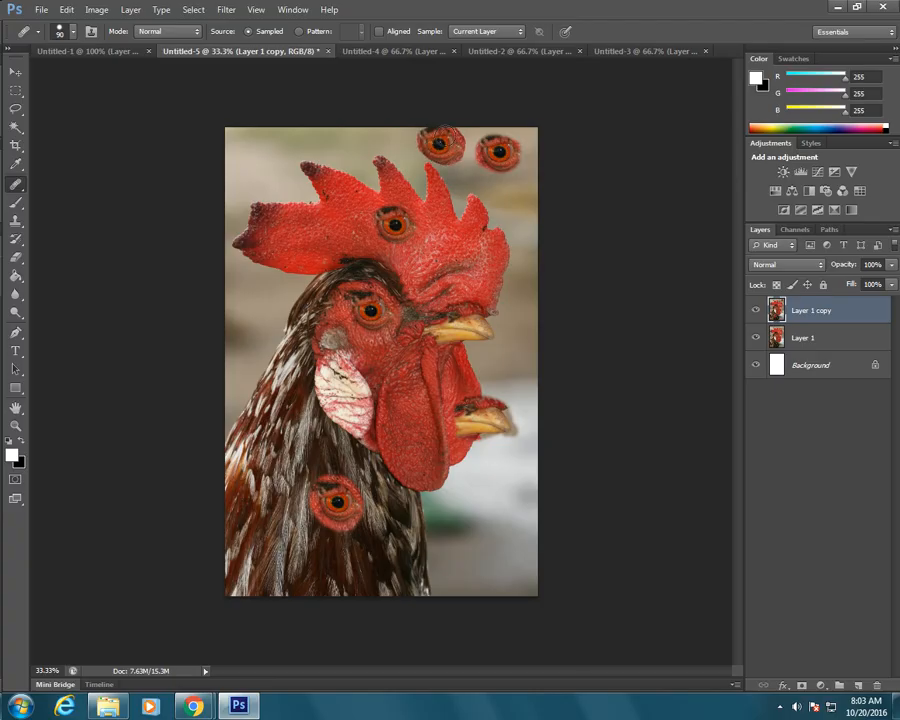
left_click_drag(442, 136, 430, 145)
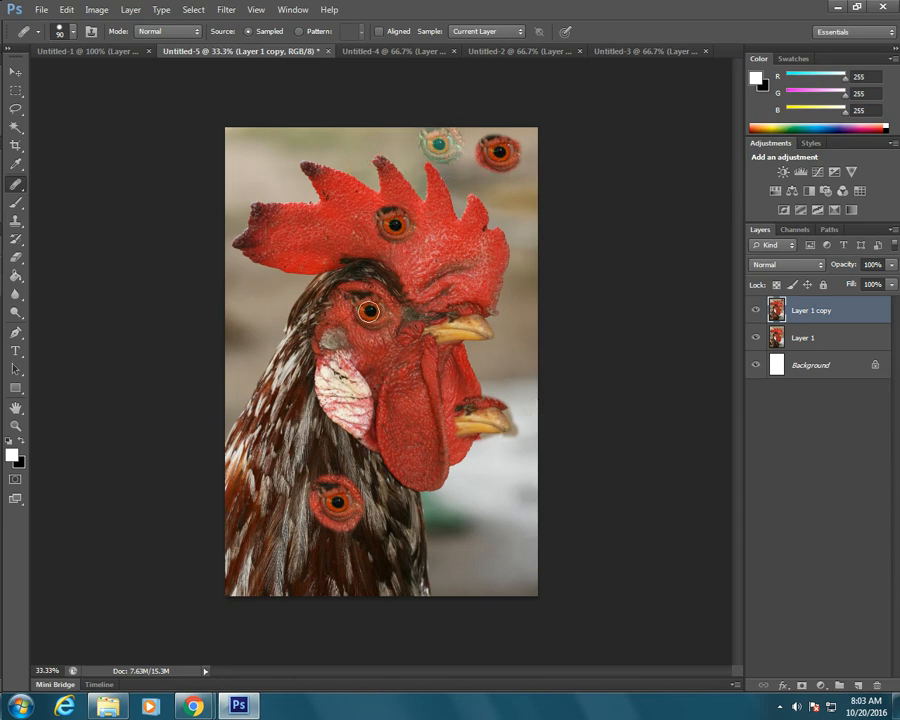
- Sample the original eye again and heal copies of it onto the comb's left part and the lower-left neck feathers
left_click(370, 312, "alt")
left_click(311, 229)
mouse_move(297, 235)
left_mouse_down()
mouse_move(326, 217)
mouse_move(307, 238)
mouse_move(308, 223)
mouse_move(308, 240)
left_mouse_up()
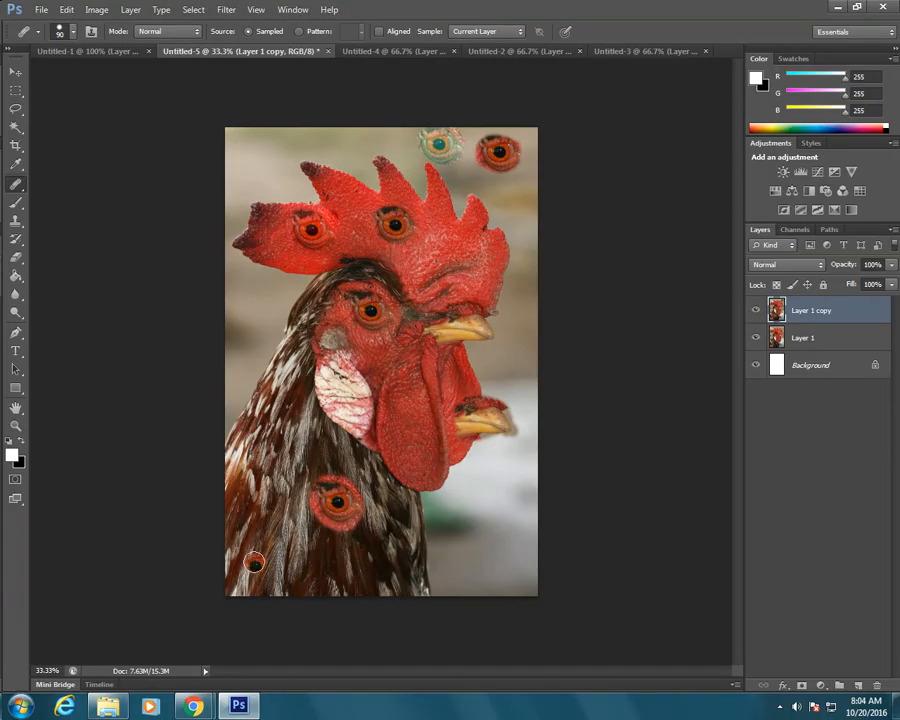
mouse_move(261, 536)
left_mouse_down()
mouse_move(243, 541)
mouse_move(238, 524)
left_mouse_up()
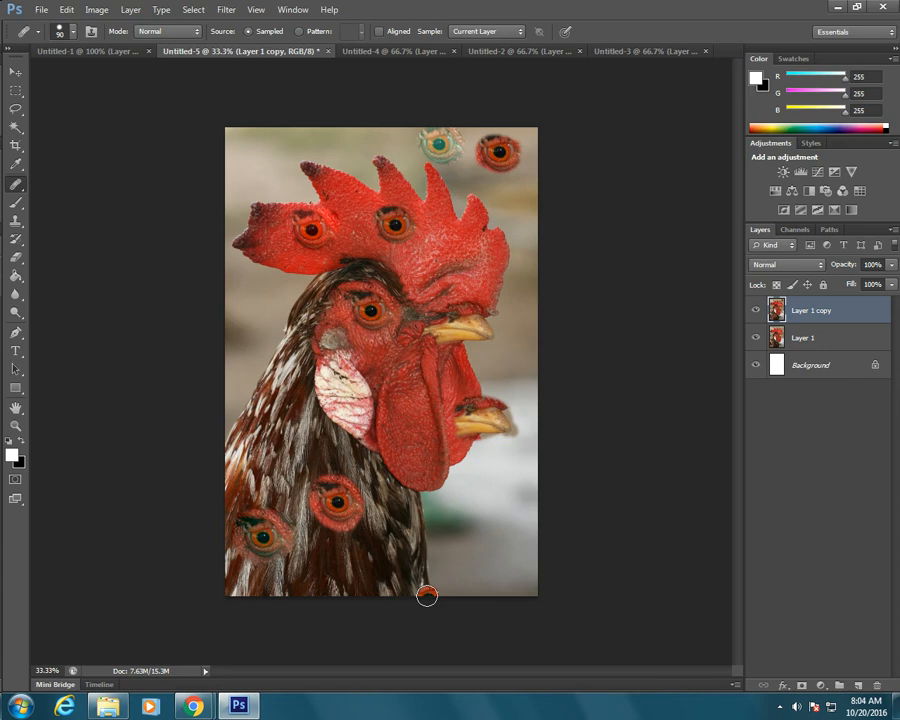
- In the Untitled-4 face photo, replace the large red blemish beside the nose with nearby clear skin using the Patch tool, and deselect
left_click(345, 55)
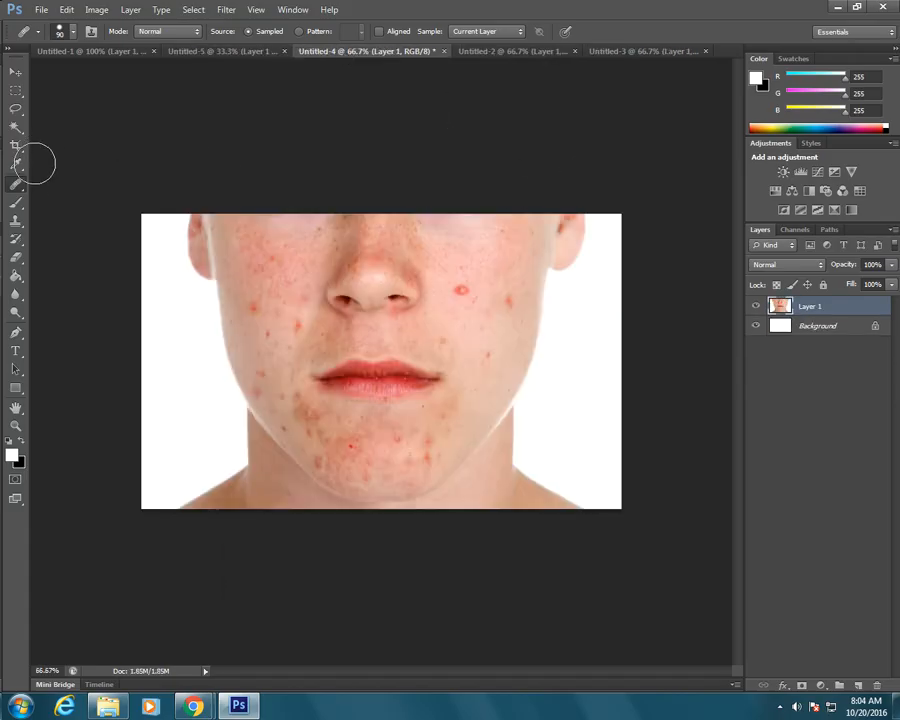
right_click(18, 186)
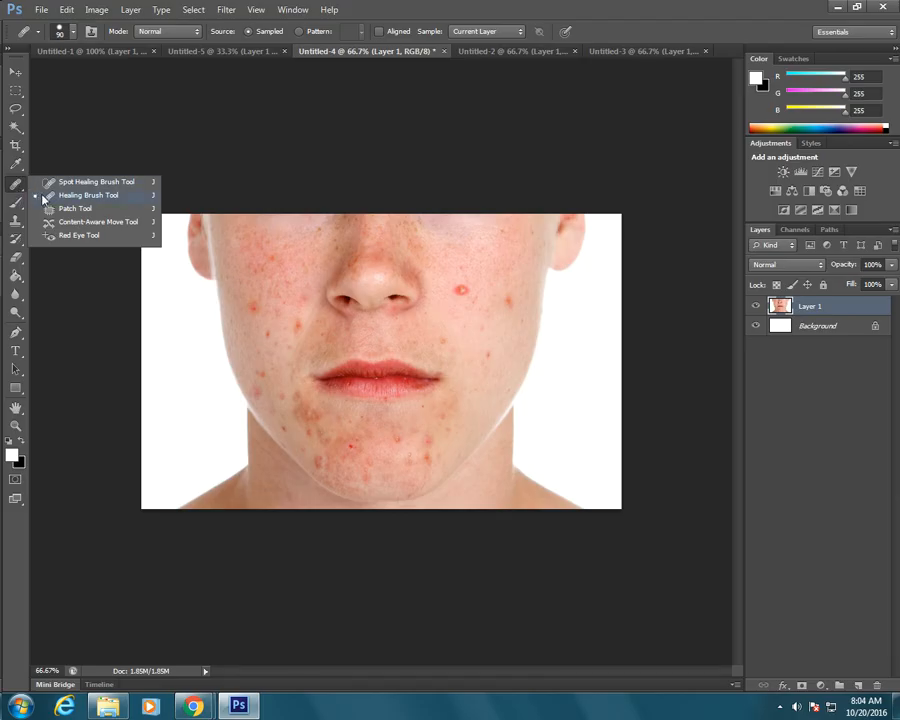
left_click(75, 208)
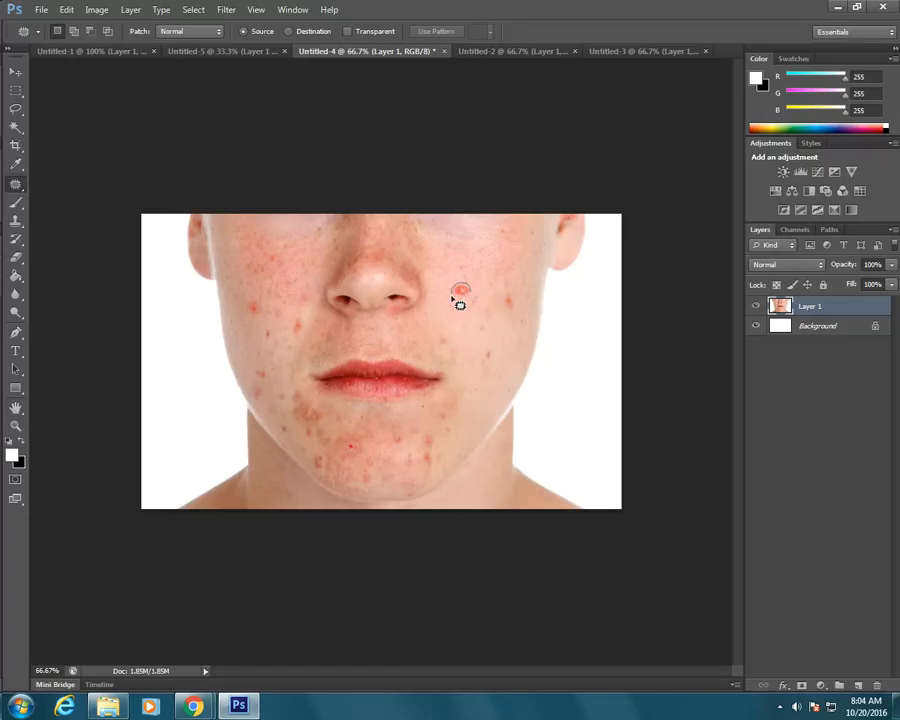
left_click_drag(470, 309, 474, 293)
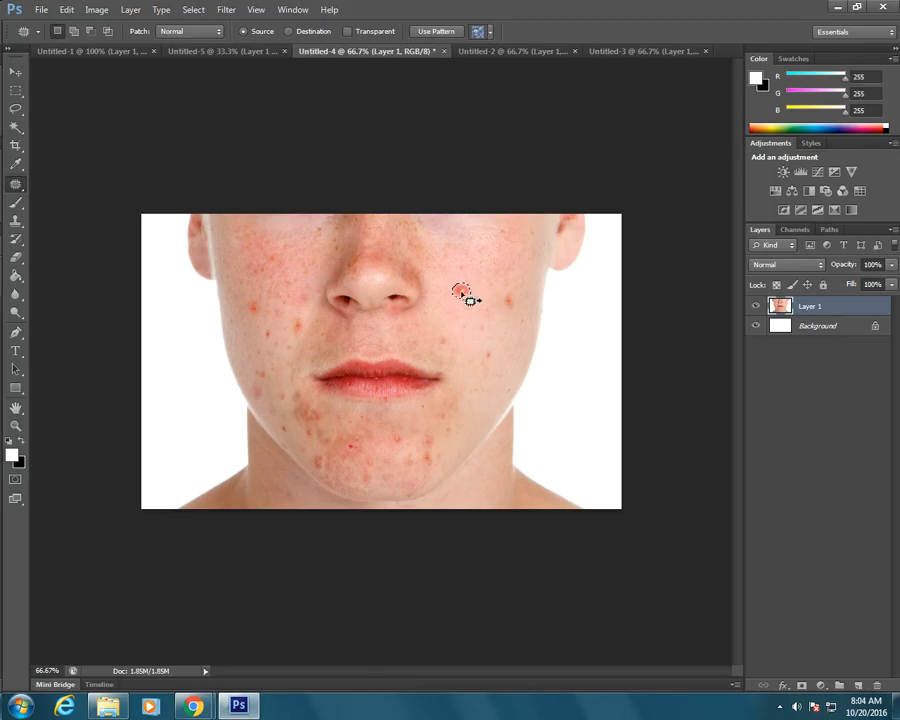
left_click_drag(462, 292, 463, 304)
left_click_drag(473, 289, 488, 292)
key("ctrl+d")
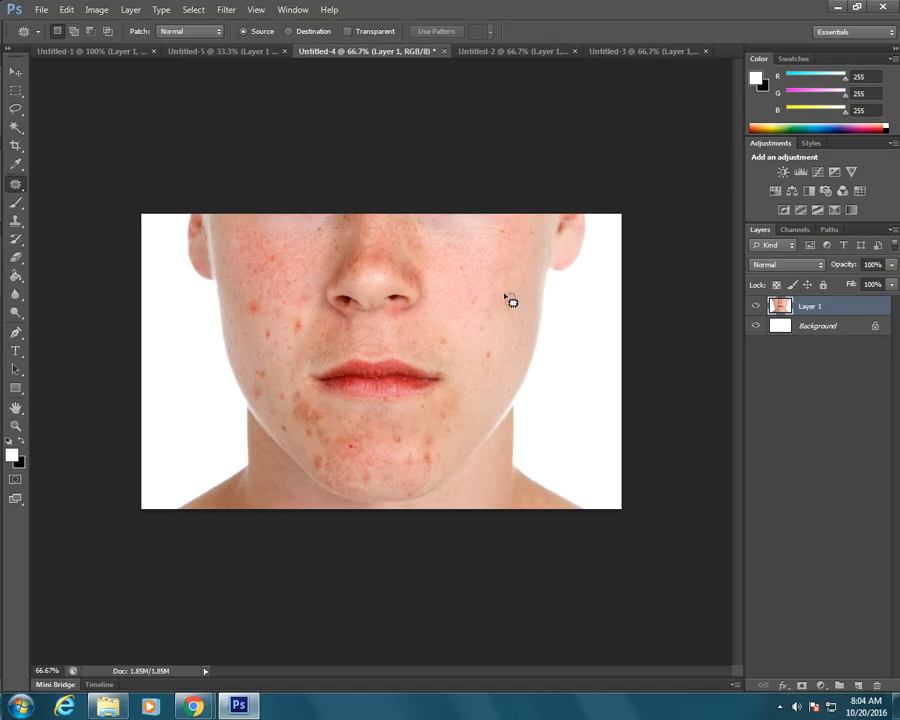
- Patch the two smaller blemishes on the right-hand cheek with clean skin and clear the selection
mouse_move(508, 299)
left_mouse_down()
mouse_move(508, 311)
mouse_move(522, 315)
mouse_move(516, 311)
left_mouse_up()
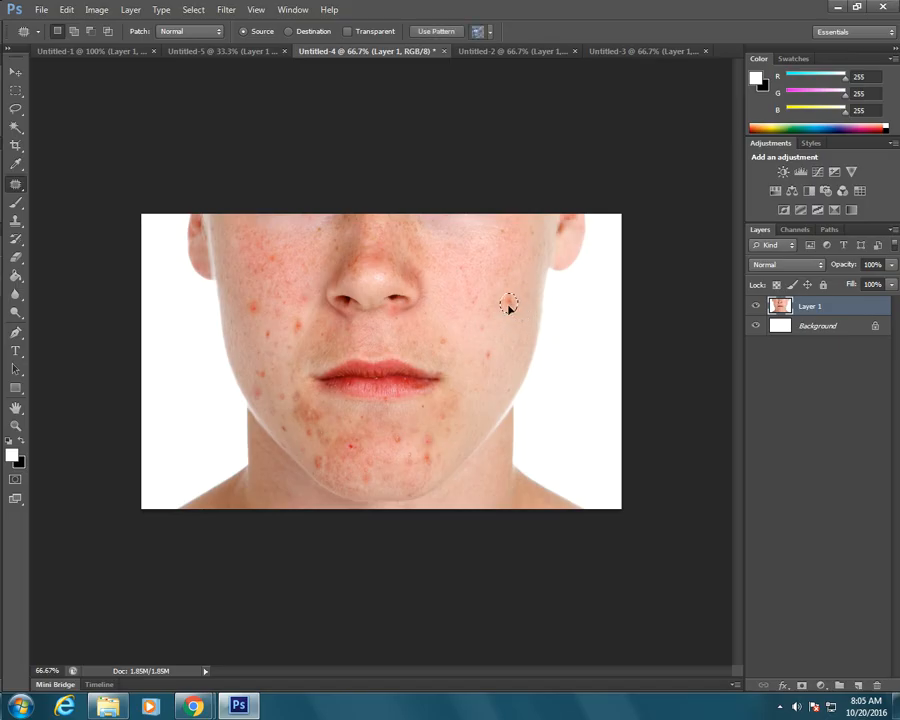
left_click_drag(510, 305, 516, 288)
left_click(505, 338)
mouse_move(490, 352)
left_mouse_down()
mouse_move(487, 368)
mouse_move(494, 354)
mouse_move(436, 342)
mouse_move(446, 350)
mouse_move(446, 336)
mouse_move(449, 348)
mouse_move(425, 297)
mouse_move(397, 263)
mouse_move(378, 257)
left_mouse_up()
left_click(460, 379)
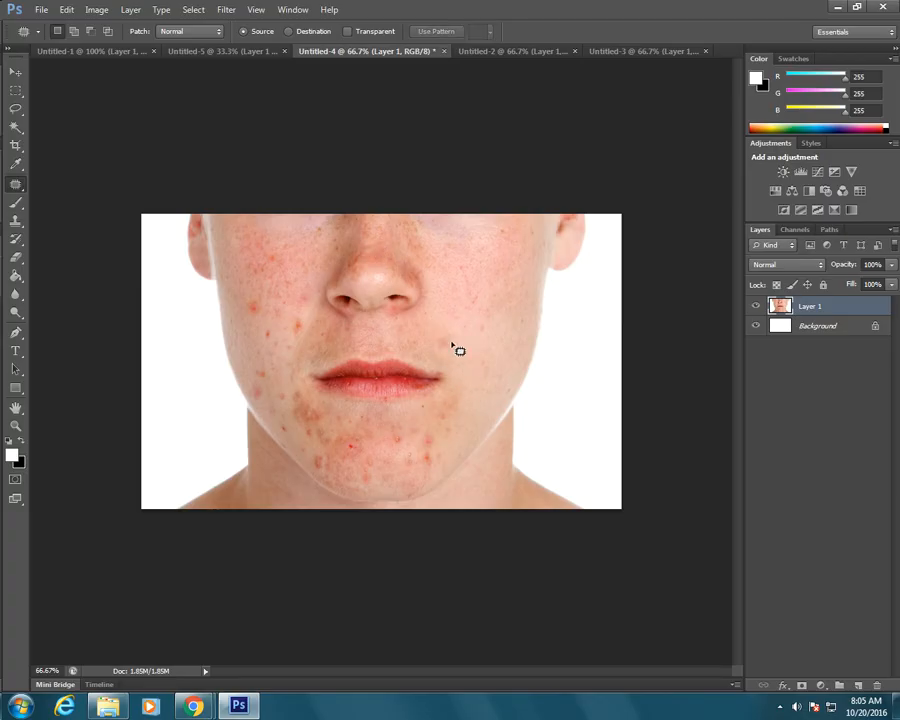
- Patch the spots beside the mouth corner, the red spots on the chin and one on the left-hand cheek
mouse_move(451, 338)
left_mouse_down()
mouse_move(440, 427)
mouse_move(456, 392)
mouse_move(447, 396)
mouse_move(441, 415)
mouse_move(460, 412)
mouse_move(428, 451)
mouse_move(438, 444)
mouse_move(430, 440)
mouse_move(442, 451)
mouse_move(423, 456)
mouse_move(426, 467)
mouse_move(431, 449)
mouse_move(428, 460)
mouse_move(452, 451)
mouse_move(388, 440)
mouse_move(396, 449)
mouse_move(409, 446)
mouse_move(392, 437)
mouse_move(343, 452)
mouse_move(360, 452)
mouse_move(351, 439)
mouse_move(382, 445)
left_mouse_up()
left_click(427, 434)
left_click(452, 452)
left_click(358, 443)
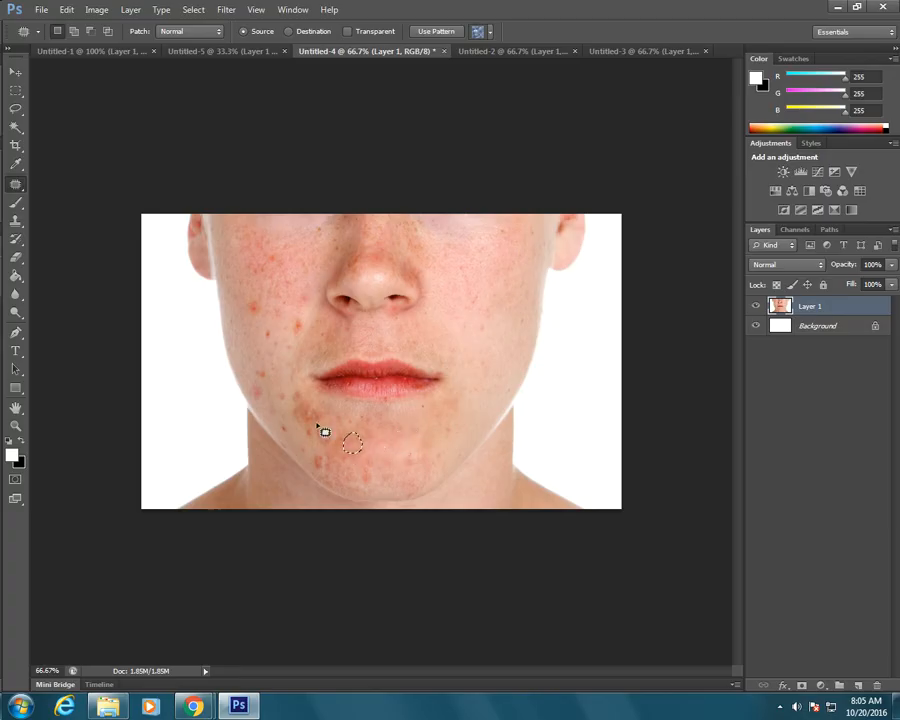
mouse_move(296, 322)
left_mouse_down()
mouse_move(301, 340)
mouse_move(295, 318)
mouse_move(285, 324)
left_mouse_up()
left_click(306, 336)
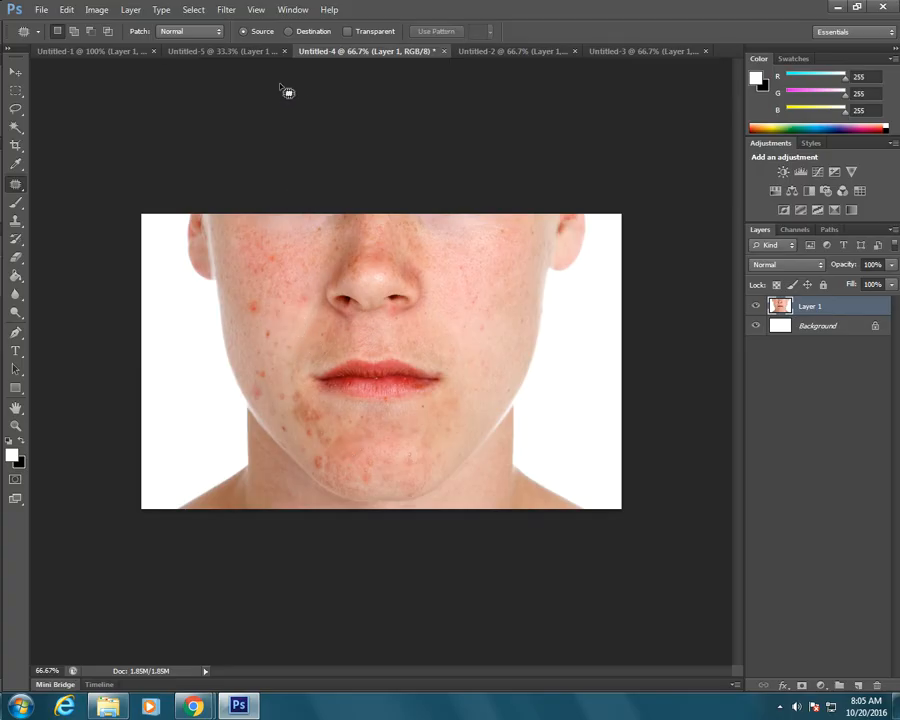
- In the Untitled-1 rooster photo, cover the eye with red comb texture using the Patch tool, and deselect
left_click(120, 54)
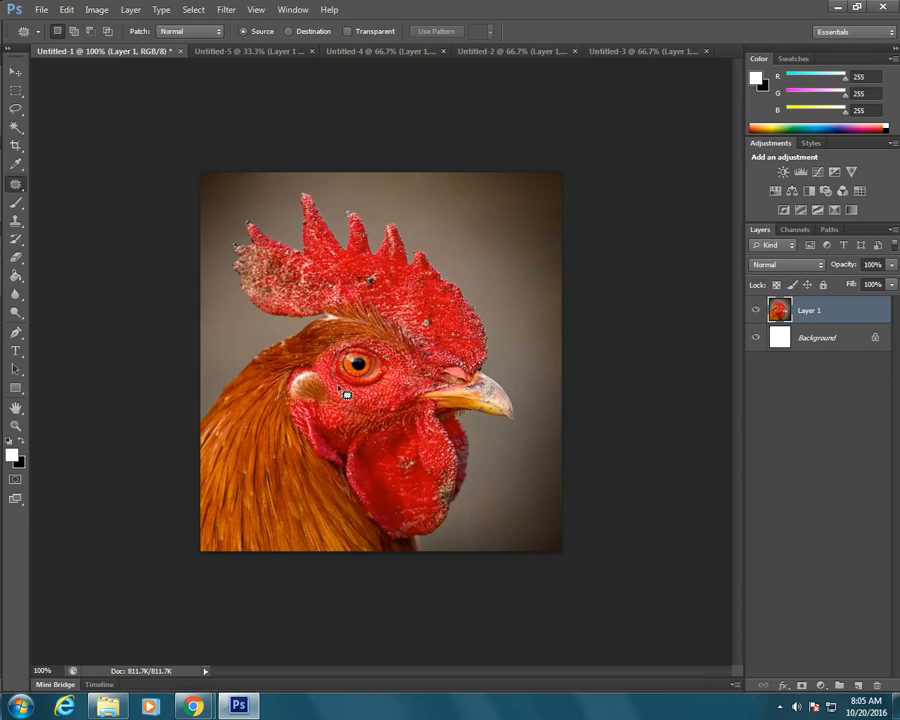
mouse_move(388, 366)
left_mouse_down()
mouse_move(367, 346)
mouse_move(340, 343)
mouse_move(339, 378)
left_mouse_up()
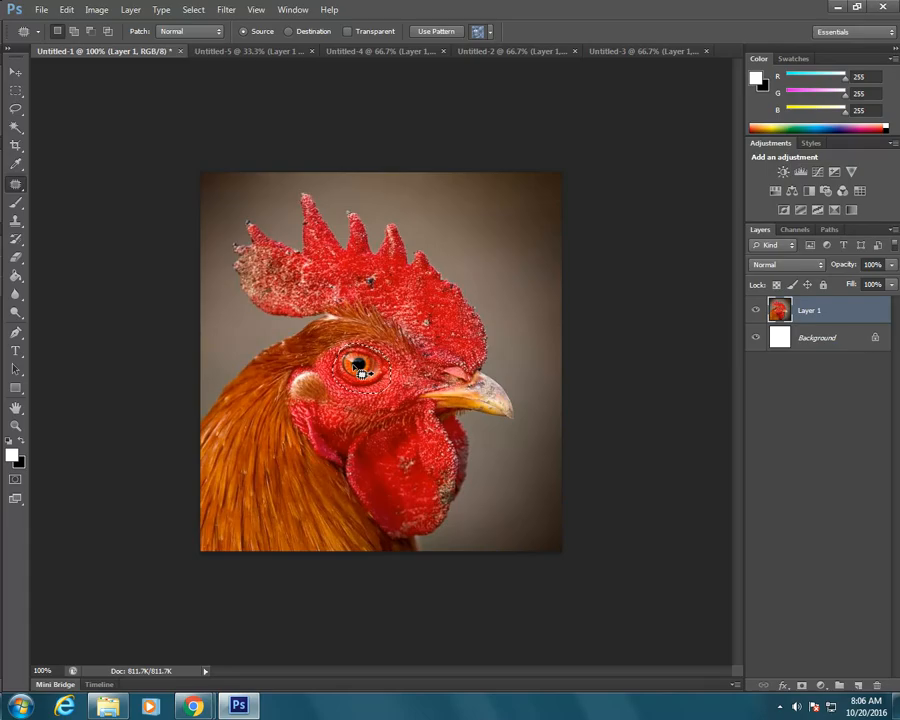
left_click_drag(354, 365, 418, 295)
key("ctrl+d")
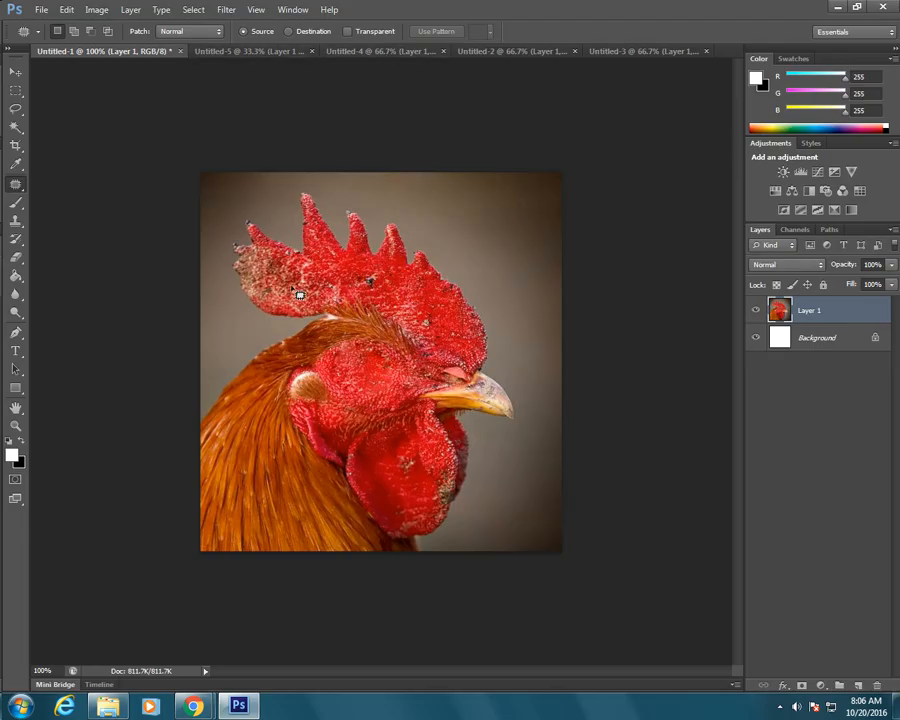
- Show the available healing and patching tools
right_click(18, 186)
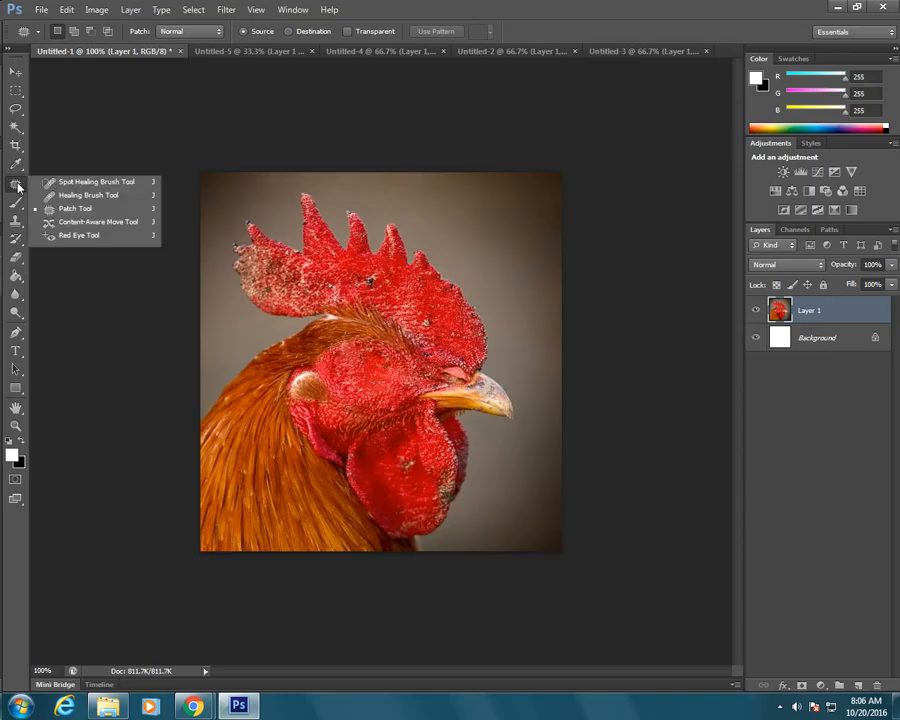